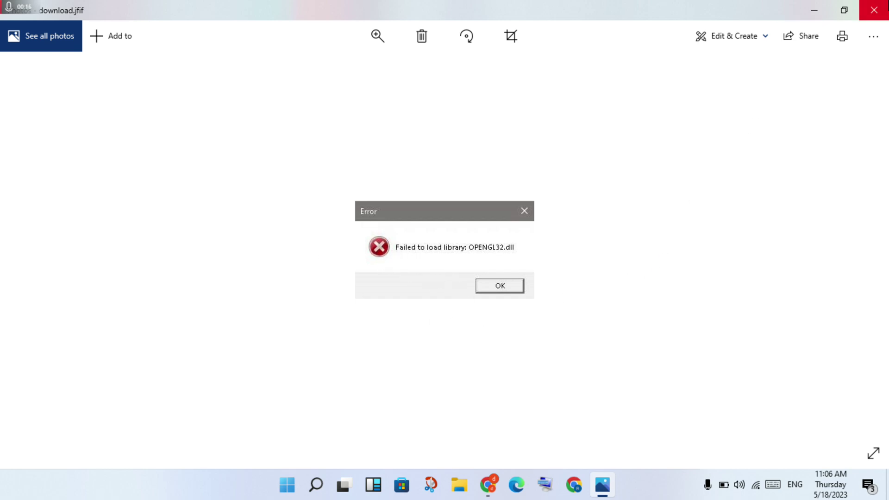
Step: Close the Photos screenshot of the 'Failed to load library: OPENGL32.dll' error
{"action": "left_click", "coordinate": [874, 10]}
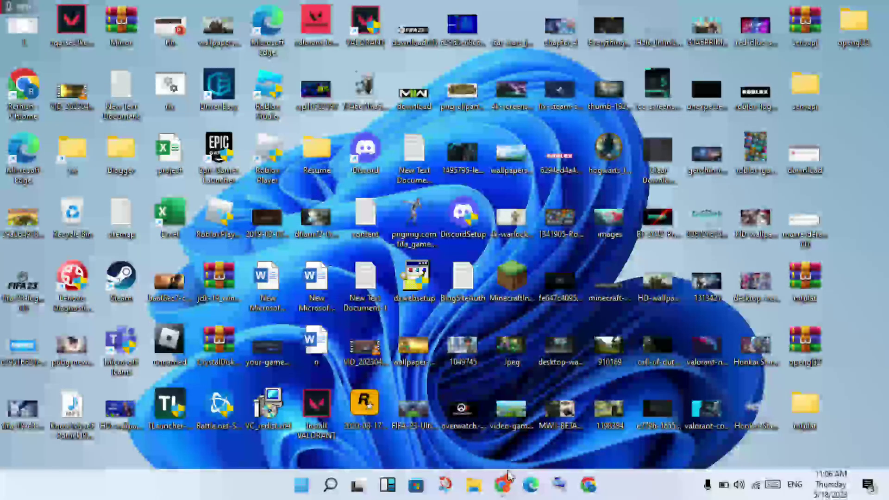
Step: In the browser, trim the Google query from mfplat.dll to 'opengl32.dll download' and search
{"action": "left_click", "coordinate": [502, 485]}
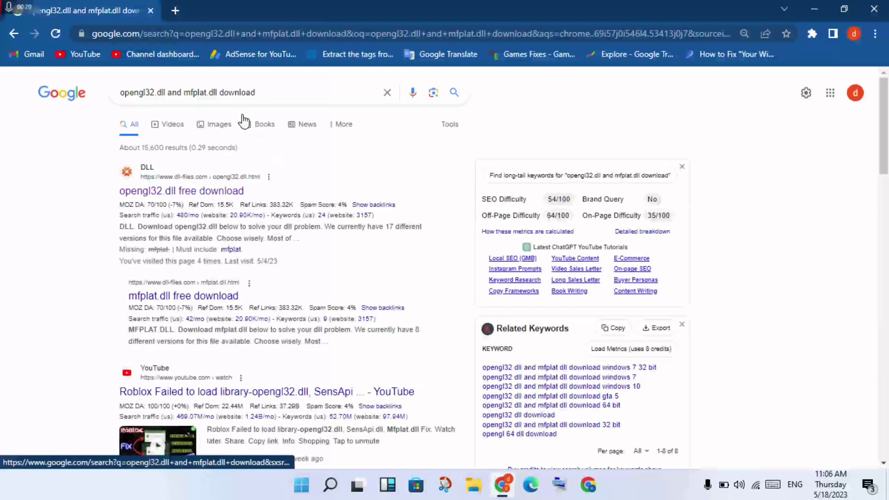
{"action": "left_click", "coordinate": [270, 90]}
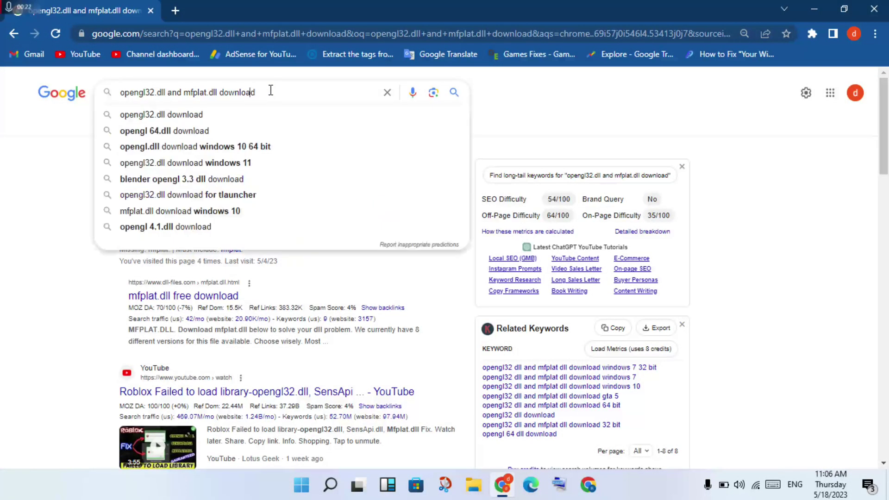
{"action": "key", "text": "BackSpace"}
{"action": "key", "text": "BackSpace"}
{"action": "key", "text": "BackSpace"}
{"action": "key", "text": "BackSpace"}
{"action": "key", "text": "BackSpace"}
{"action": "key", "text": "BackSpace"}
{"action": "key", "text": "BackSpace"}
{"action": "key", "text": "BackSpace"}
{"action": "key", "text": "BackSpace"}
{"action": "key", "text": "BackSpace"}
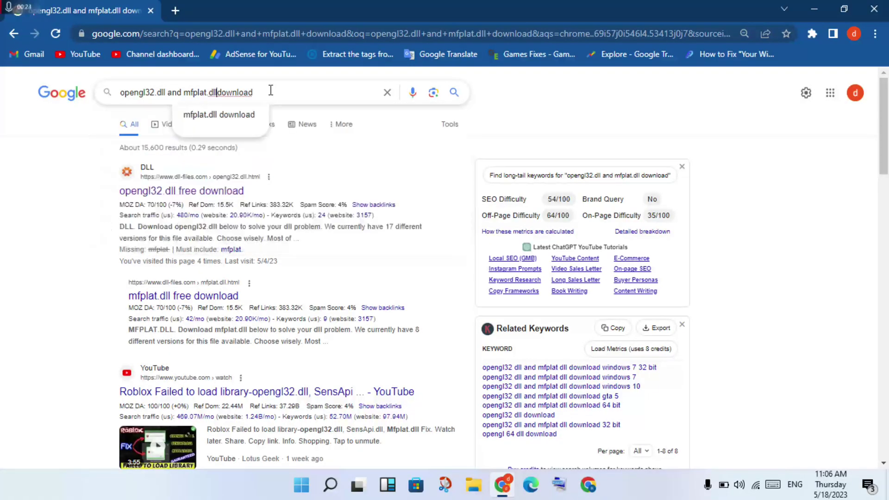
{"action": "key", "text": "BackSpace"}
{"action": "key", "text": "BackSpace"}
{"action": "key", "text": "BackSpace"}
{"action": "key", "text": "BackSpace"}
{"action": "key", "text": "BackSpace"}
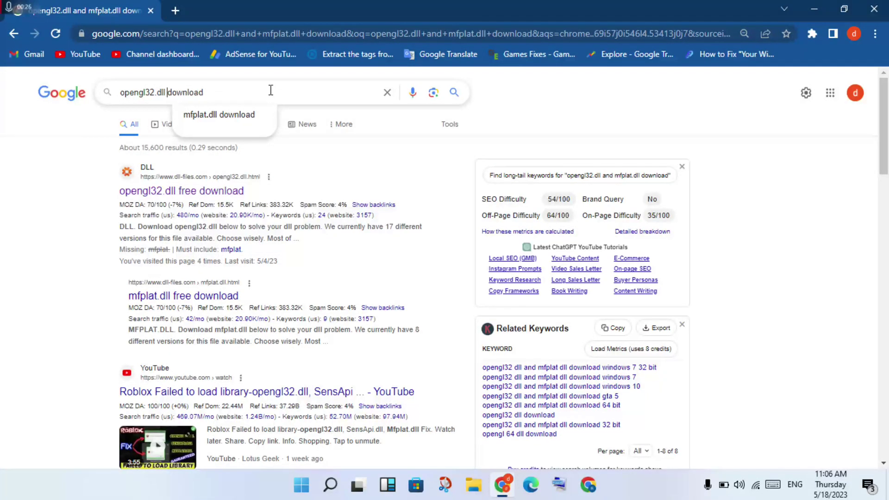
{"action": "key", "text": "Return"}
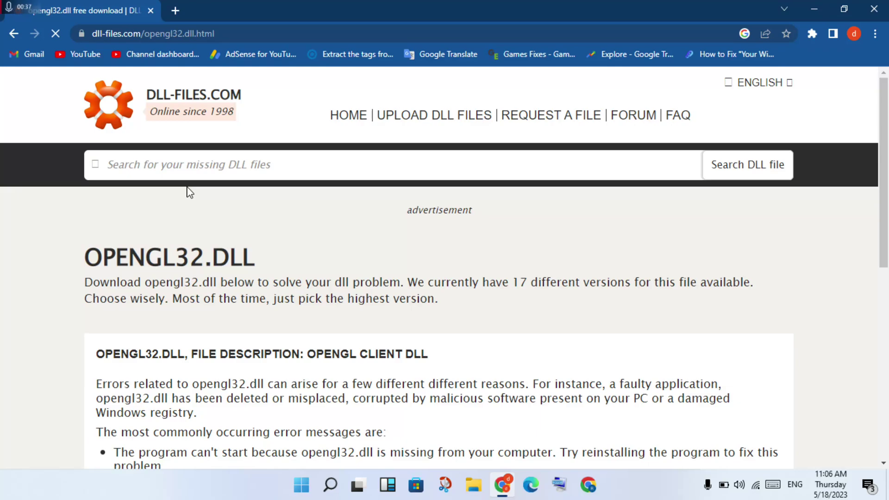
Step: Download the 64-bit opengl32.dll version 10.0.17134.1 zip from DLL-FILES.COM, then close Chrome
{"action": "scroll", "coordinate": [188, 187], "scroll_direction": "down", "scroll_amount": 10}
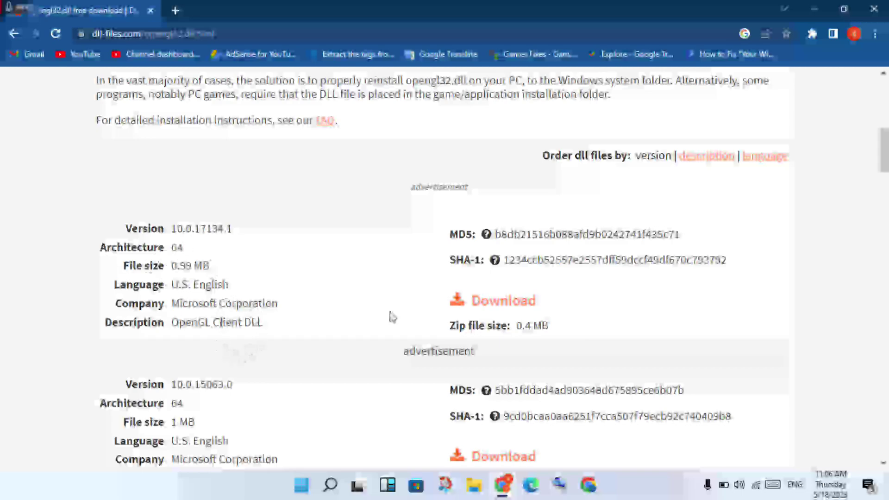
{"action": "left_click", "coordinate": [510, 306]}
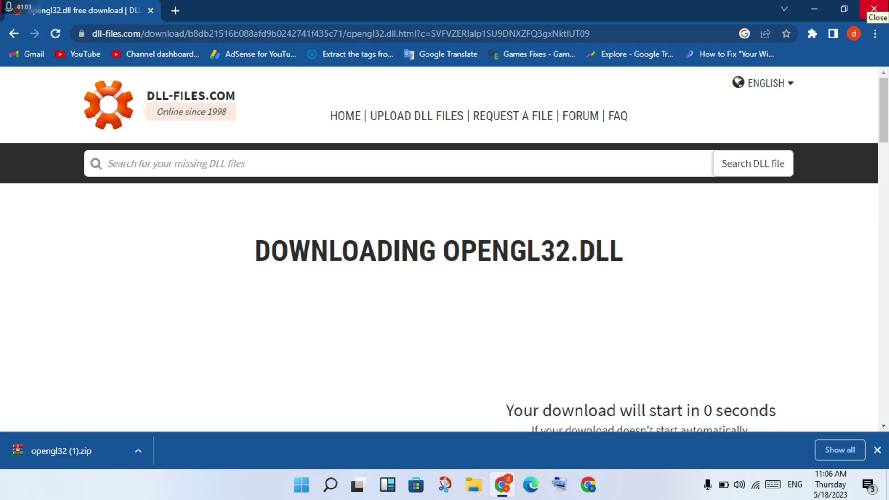
{"action": "left_click", "coordinate": [874, 8]}
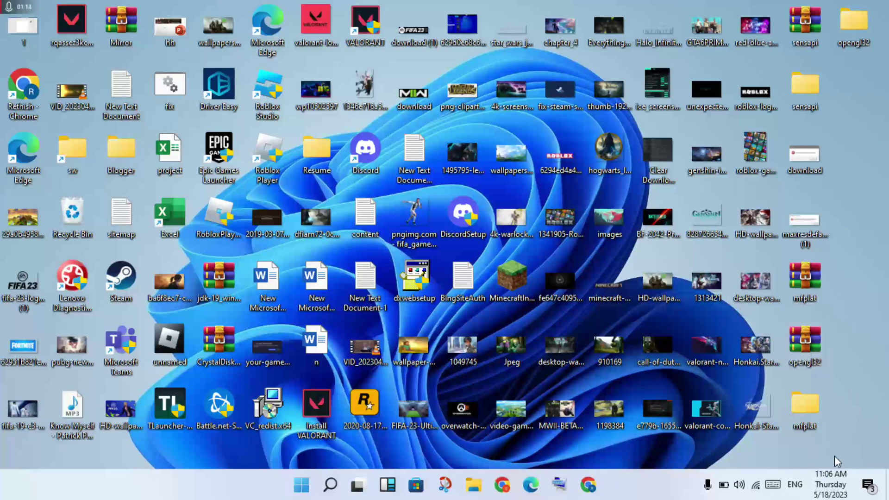
Step: Extract the opengl32 zip to Desktop\opengl32 with WinRAR and open that folder
{"action": "right_click", "coordinate": [815, 357]}
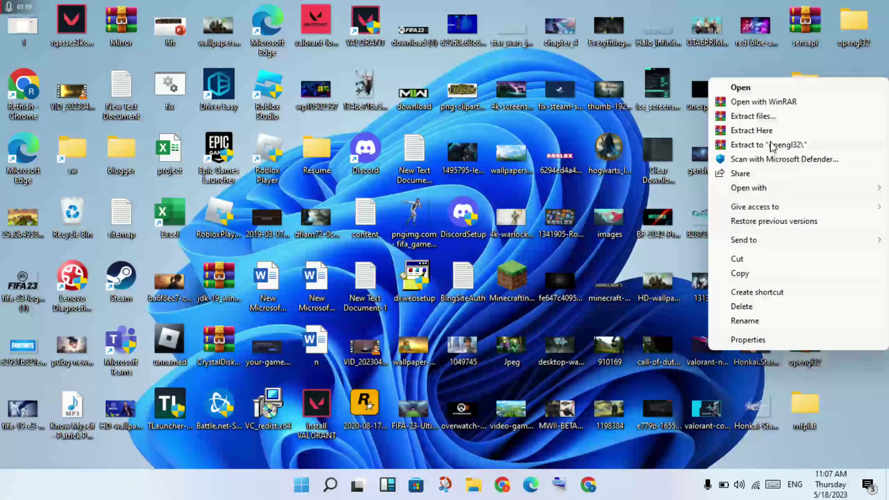
{"action": "left_click", "coordinate": [766, 117]}
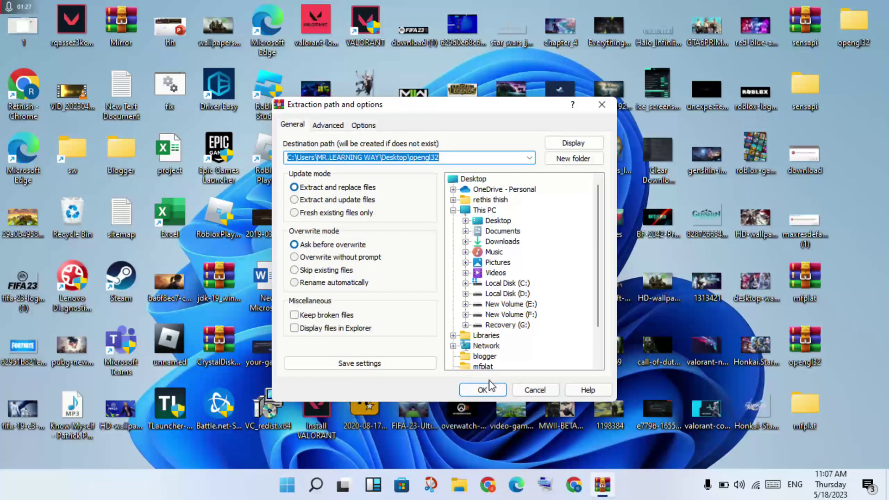
{"action": "left_click", "coordinate": [531, 391]}
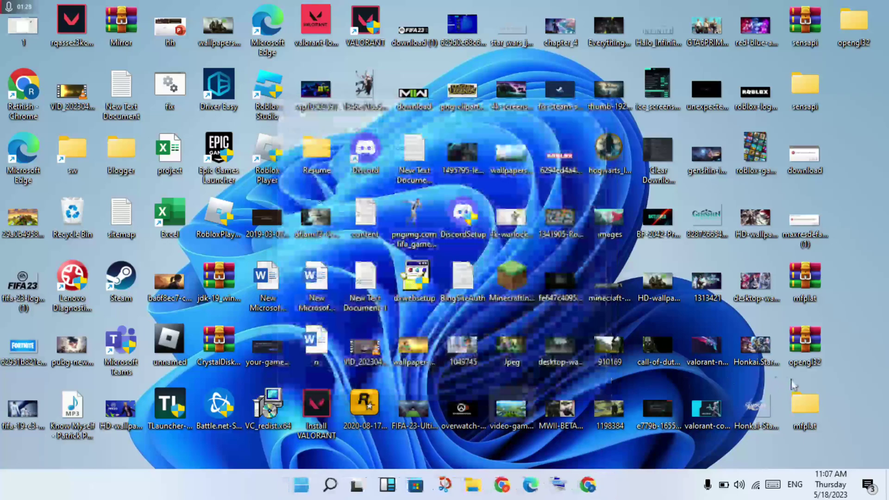
{"action": "double_click", "coordinate": [854, 29]}
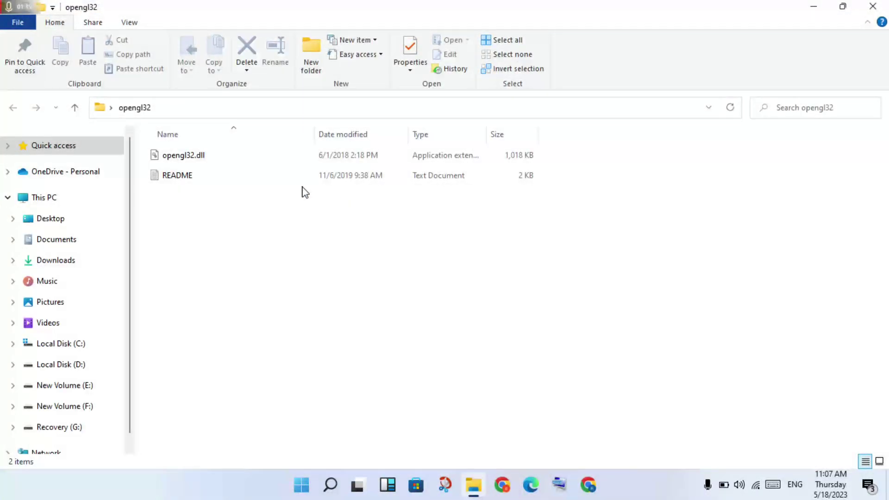
Step: Copy opengl32.dll from the extracted opengl32 folder
{"action": "left_click", "coordinate": [267, 157]}
{"action": "right_click", "coordinate": [267, 157]}
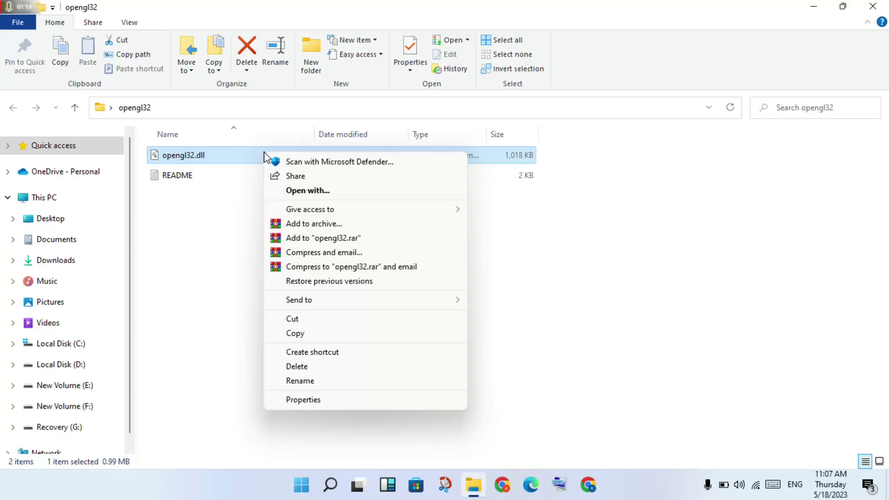
{"action": "left_click", "coordinate": [320, 341]}
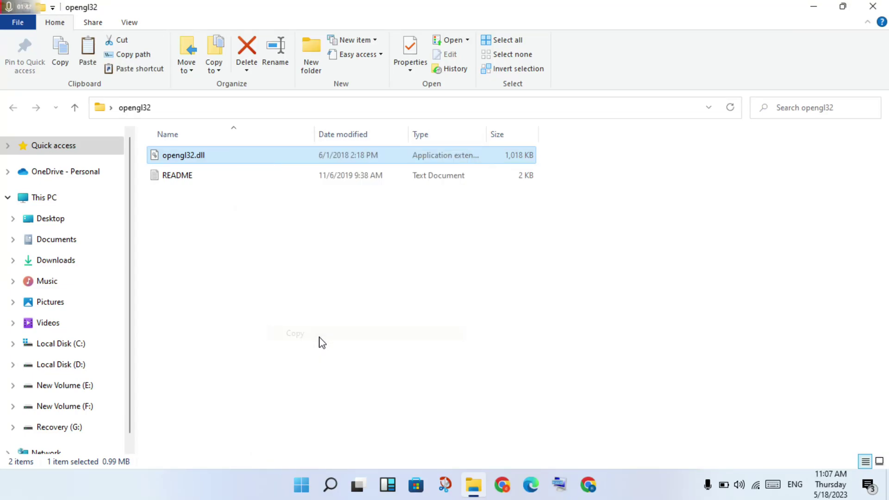
Step: Navigate to C:\Windows\System32 on Local Disk (C:)
{"action": "left_click", "coordinate": [106, 351]}
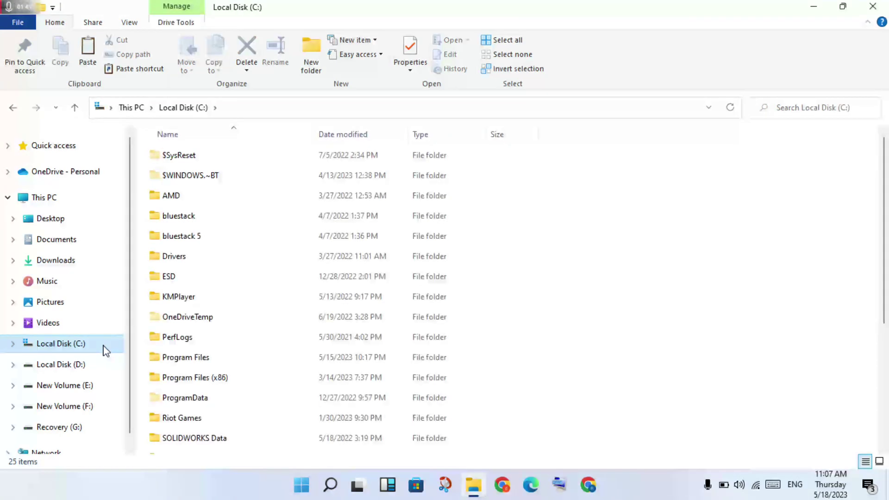
{"action": "left_click", "coordinate": [717, 226]}
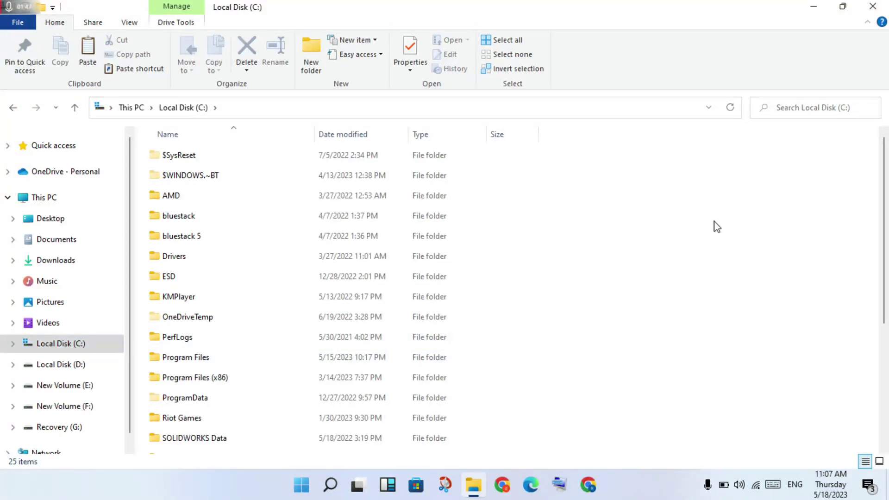
{"action": "scroll", "coordinate": [716, 227], "scroll_direction": "down", "scroll_amount": 3}
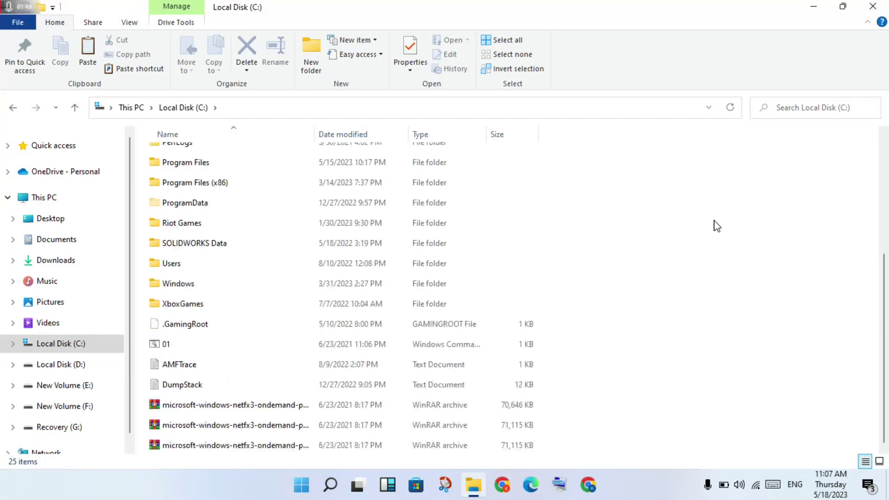
{"action": "double_click", "coordinate": [300, 284]}
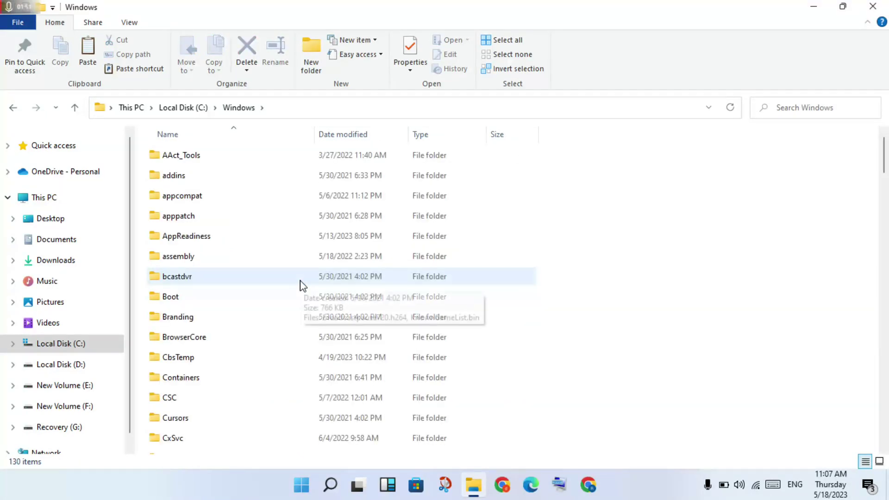
{"action": "scroll", "coordinate": [300, 283], "scroll_direction": "down", "scroll_amount": 7}
{"action": "scroll", "coordinate": [301, 284], "scroll_direction": "down", "scroll_amount": 9}
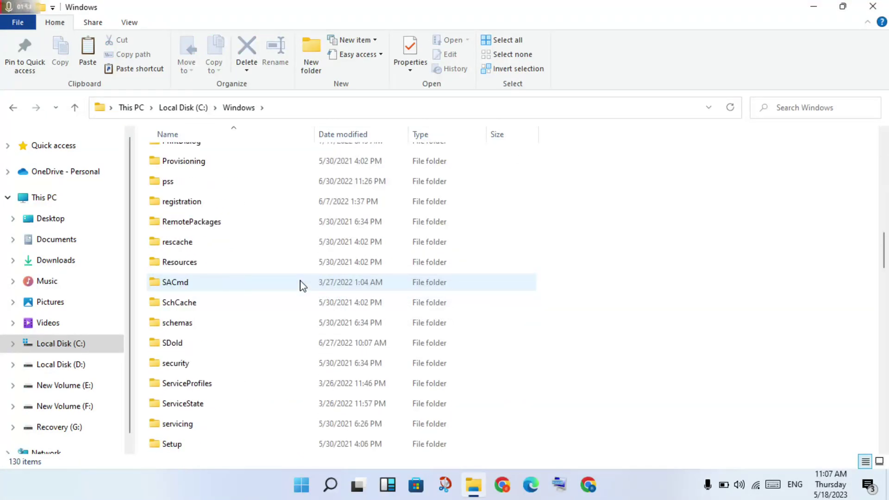
{"action": "scroll", "coordinate": [302, 285], "scroll_direction": "down", "scroll_amount": 6}
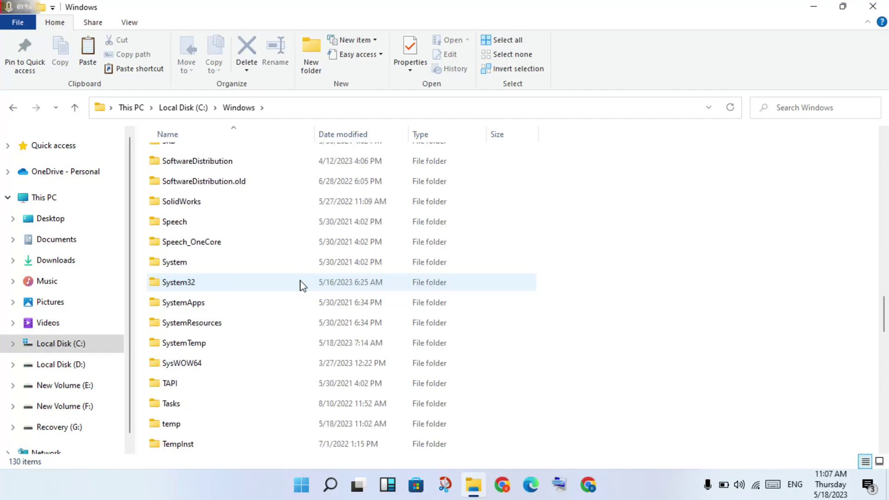
{"action": "double_click", "coordinate": [280, 285]}
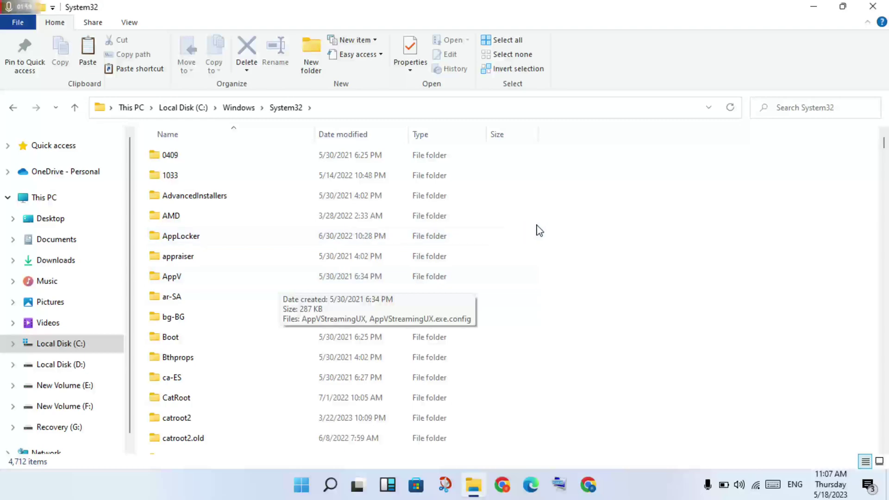
Step: Paste opengl32.dll into System32, dismiss the Replace or Skip prompt, and return to C:\Windows
{"action": "right_click", "coordinate": [561, 223]}
{"action": "left_click", "coordinate": [606, 327]}
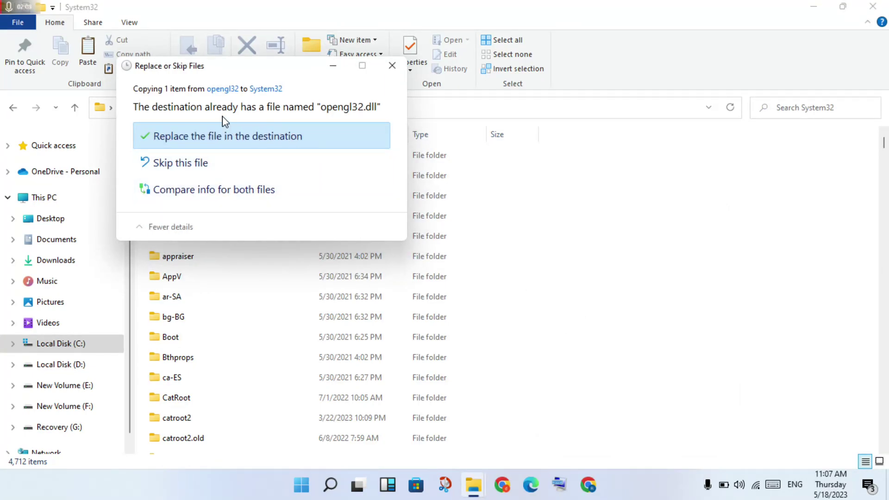
{"action": "left_click", "coordinate": [396, 63]}
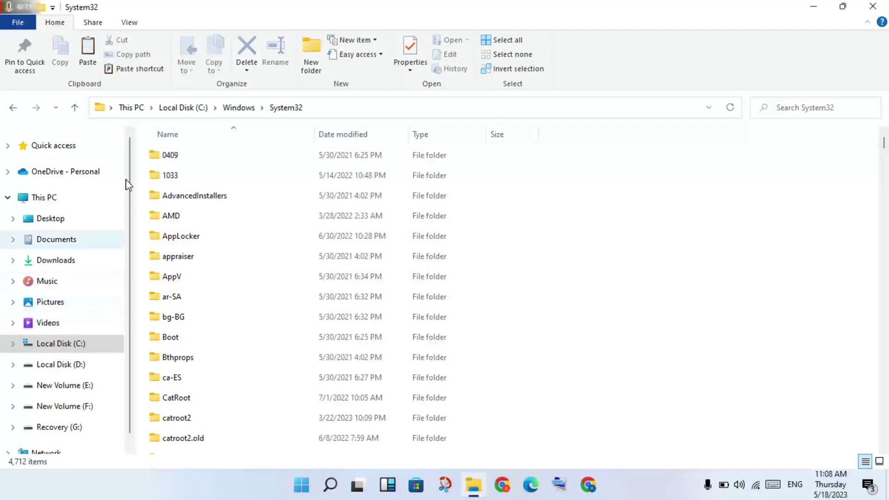
{"action": "left_click", "coordinate": [239, 111]}
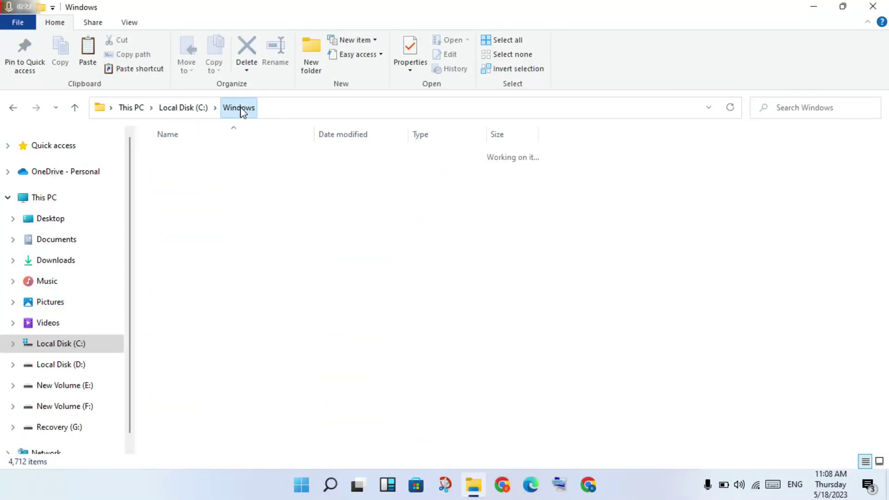
Step: Paste opengl32.dll into C:\Windows\SysWOW64, dismiss the Replace or Skip prompt, and close Explorer
{"action": "scroll", "coordinate": [502, 224], "scroll_direction": "down", "scroll_amount": 3}
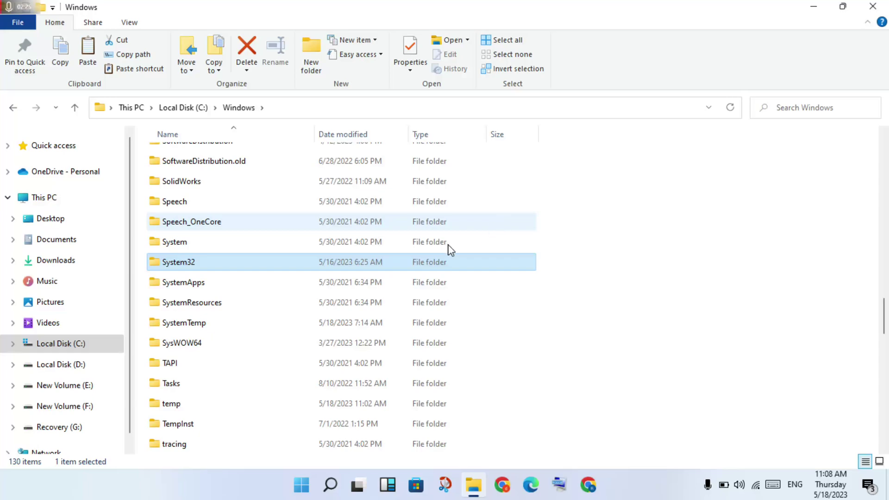
{"action": "left_click", "coordinate": [203, 345]}
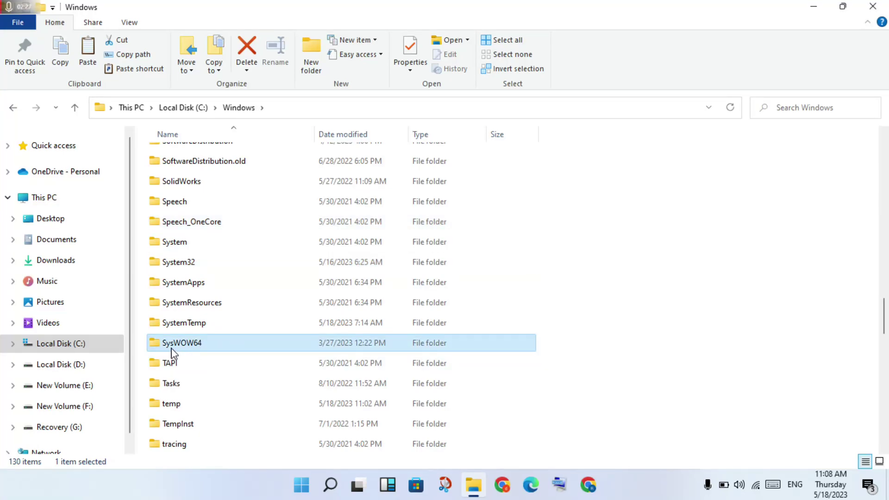
{"action": "double_click", "coordinate": [229, 350]}
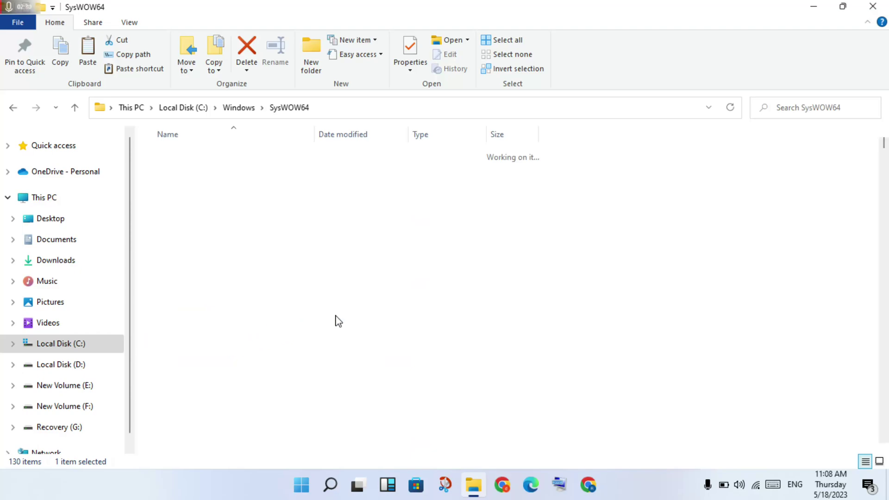
{"action": "right_click", "coordinate": [582, 263]}
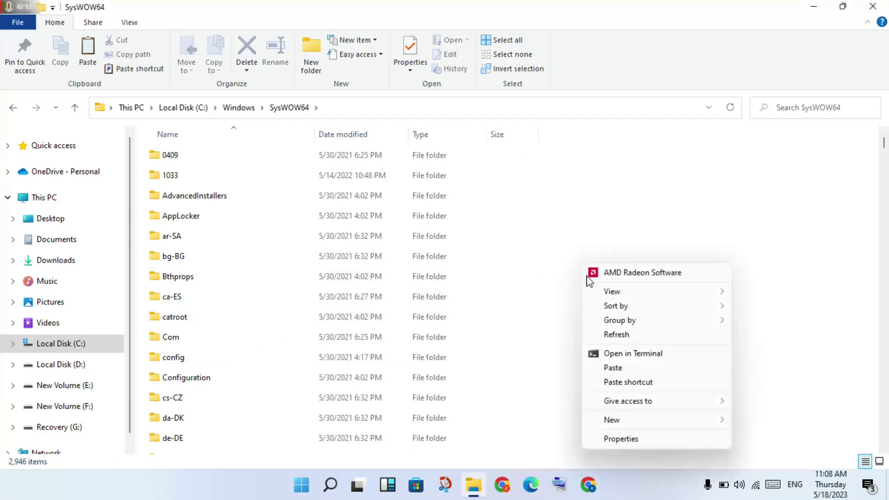
{"action": "left_click", "coordinate": [613, 367]}
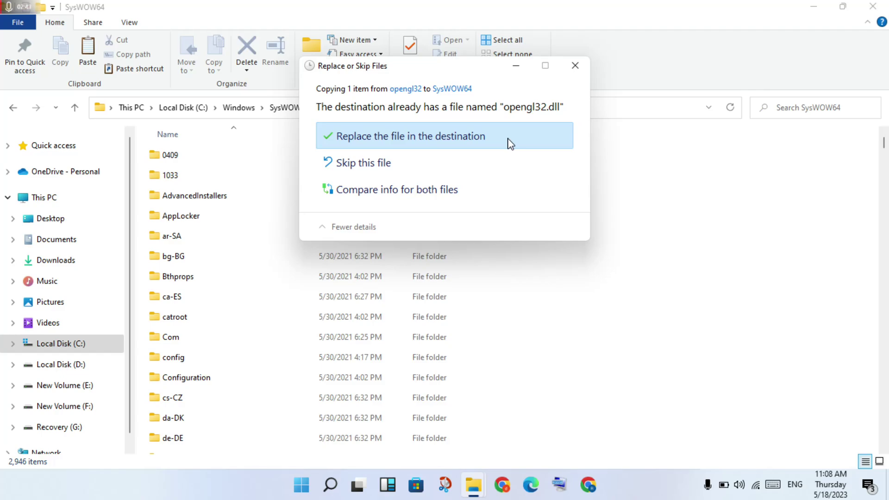
{"action": "left_click", "coordinate": [575, 66]}
{"action": "left_click", "coordinate": [872, 7]}
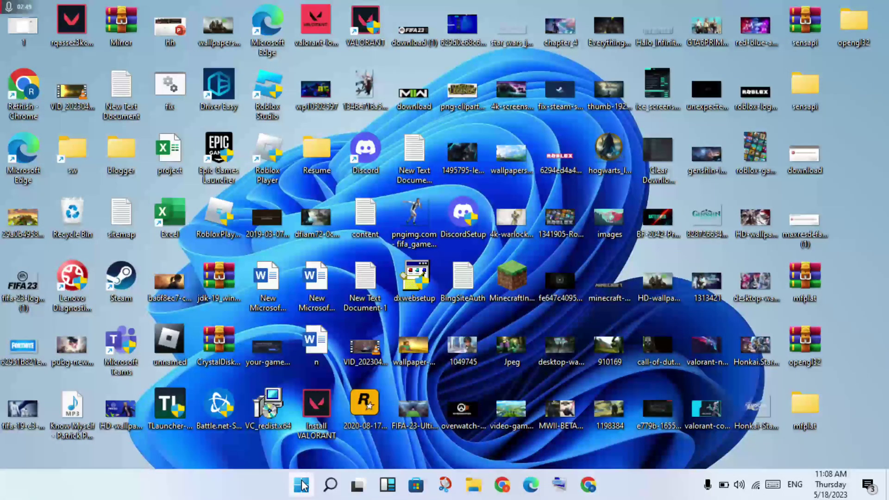
Step: Restart the PC from the Start menu's Power options
{"action": "left_click", "coordinate": [302, 485]}
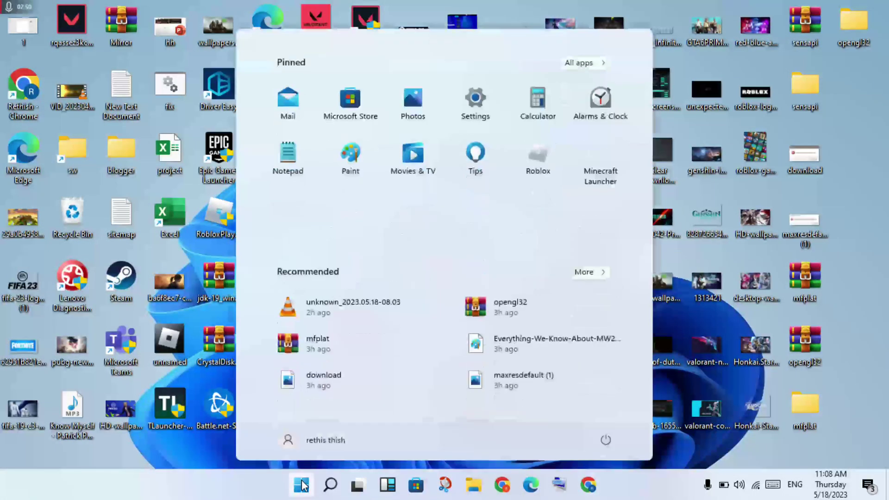
{"action": "left_click", "coordinate": [607, 440]}
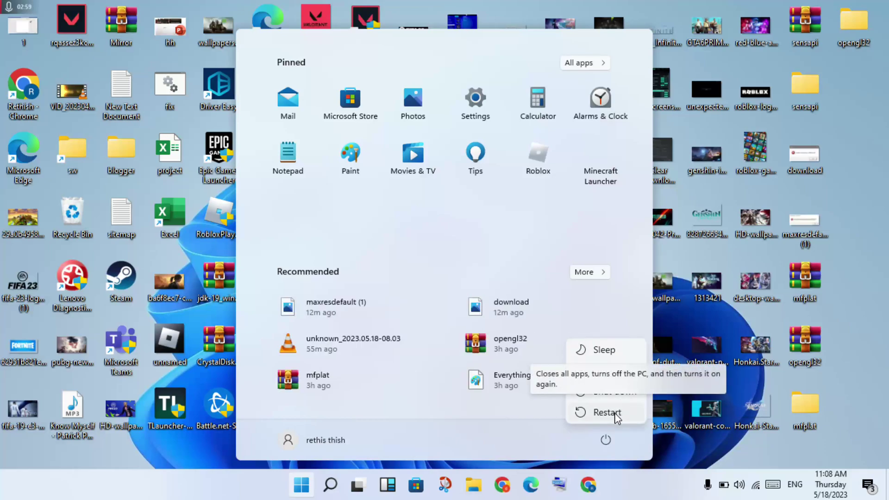
{"action": "left_click", "coordinate": [674, 438]}
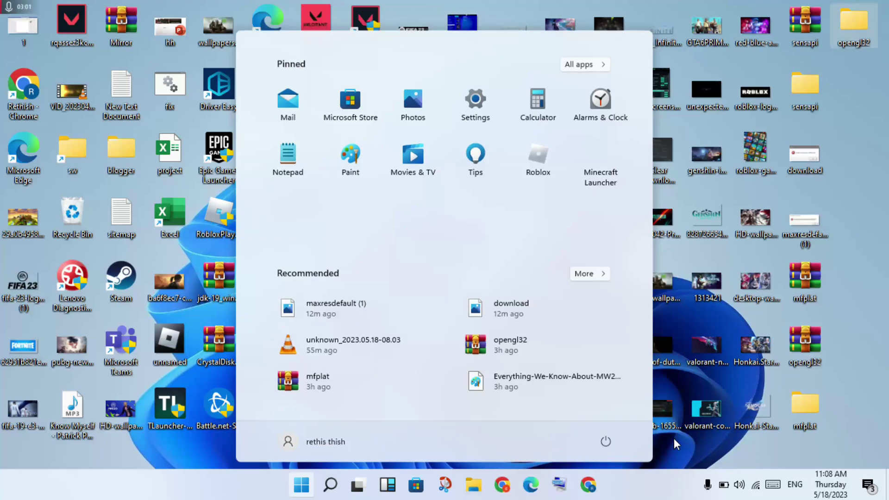
{"action": "left_click", "coordinate": [674, 438]}
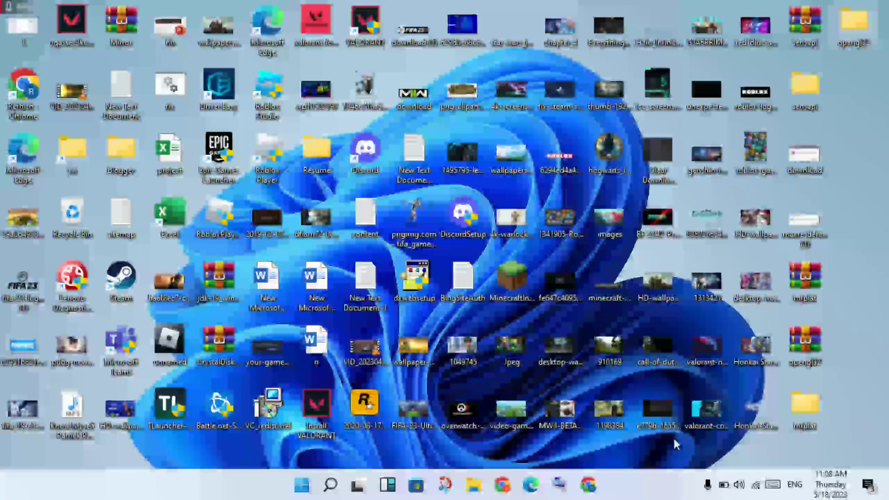